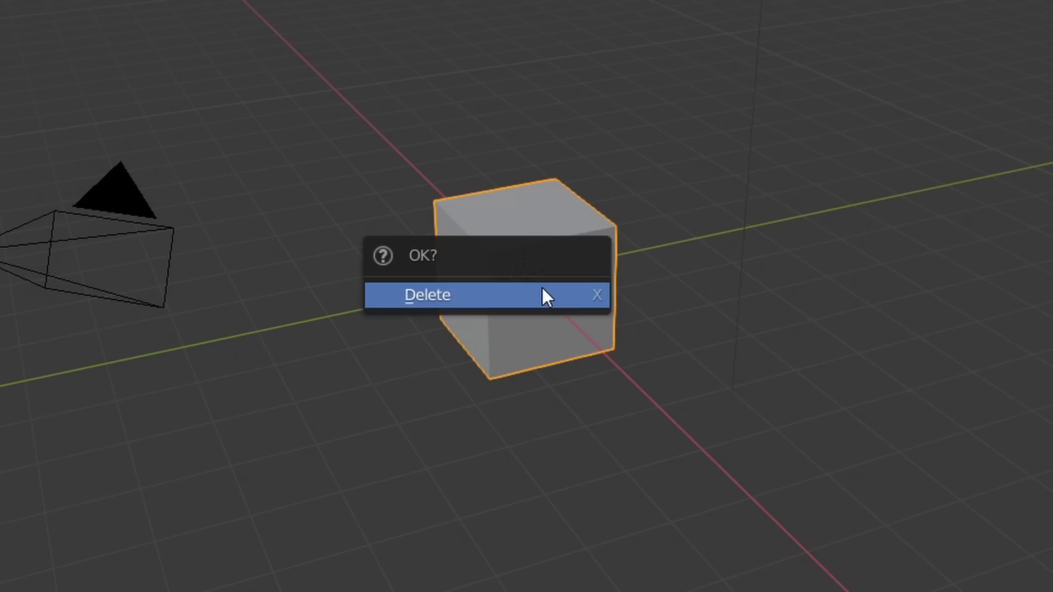
Replace the default cube with a filled mesh circle at X 6.29 m, rotated -90° about Y and scaled to 0.5
click(542, 295)
key(shift+a)
click(516, 324)
key(Tab)
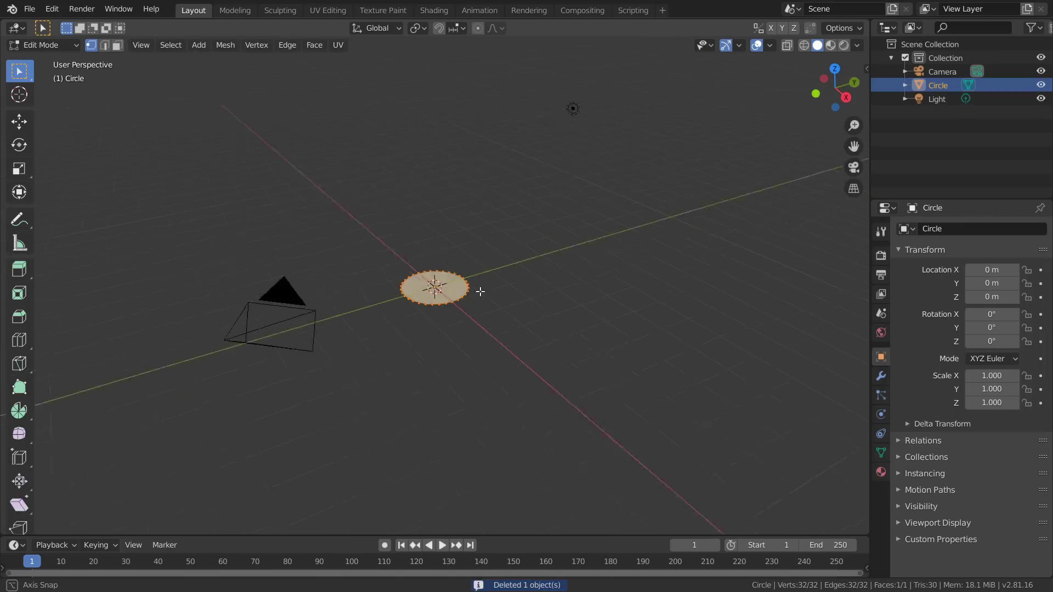
middle_drag(480, 291, 526, 296)
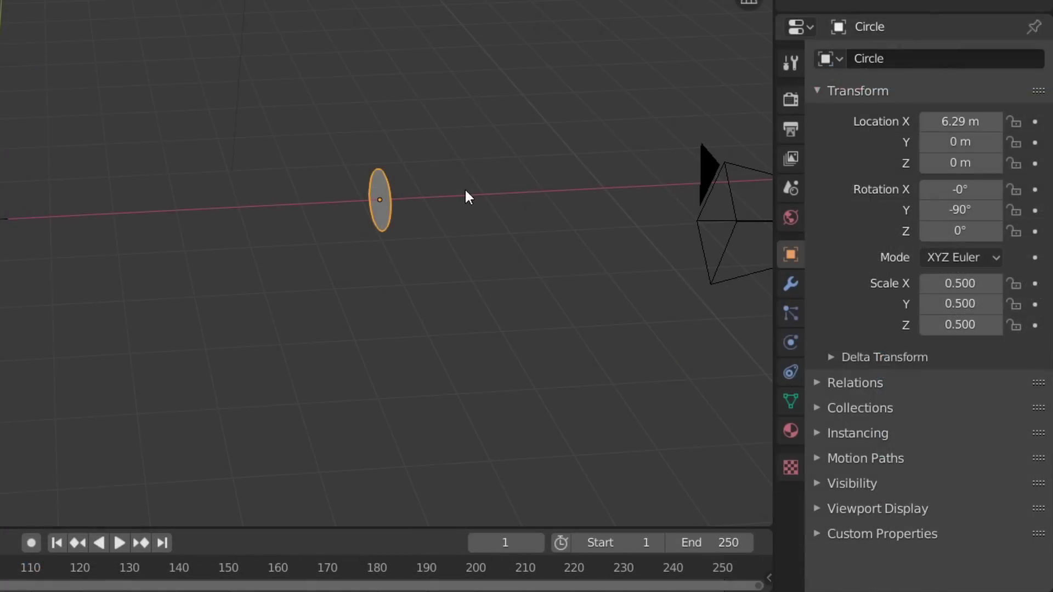
Add a particle system to the circle with emission end frame 1, lifetime 3 and a normal velocity of 10 m/s
click(791, 314)
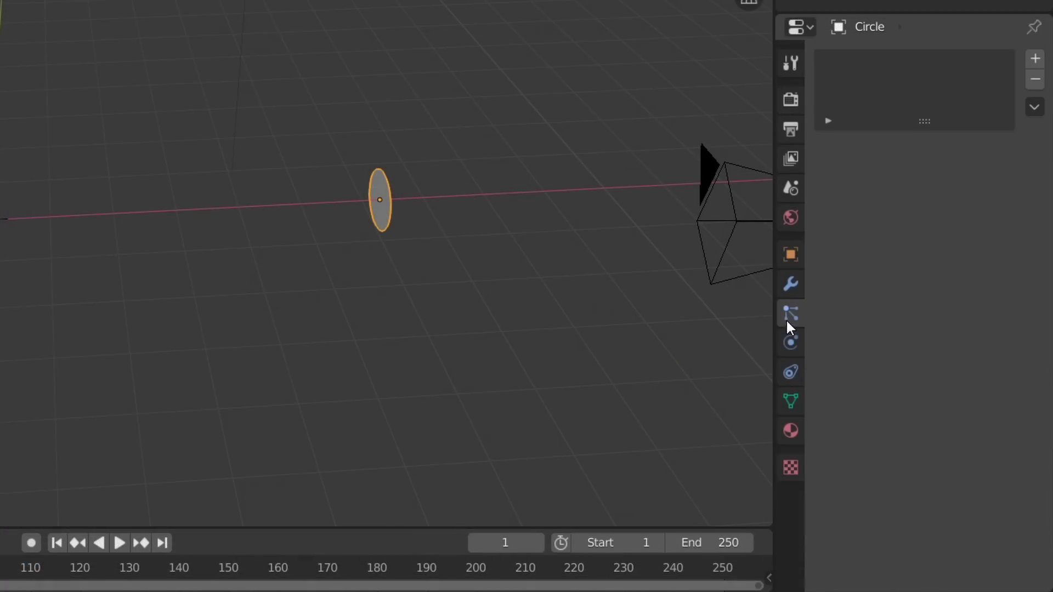
click(1034, 61)
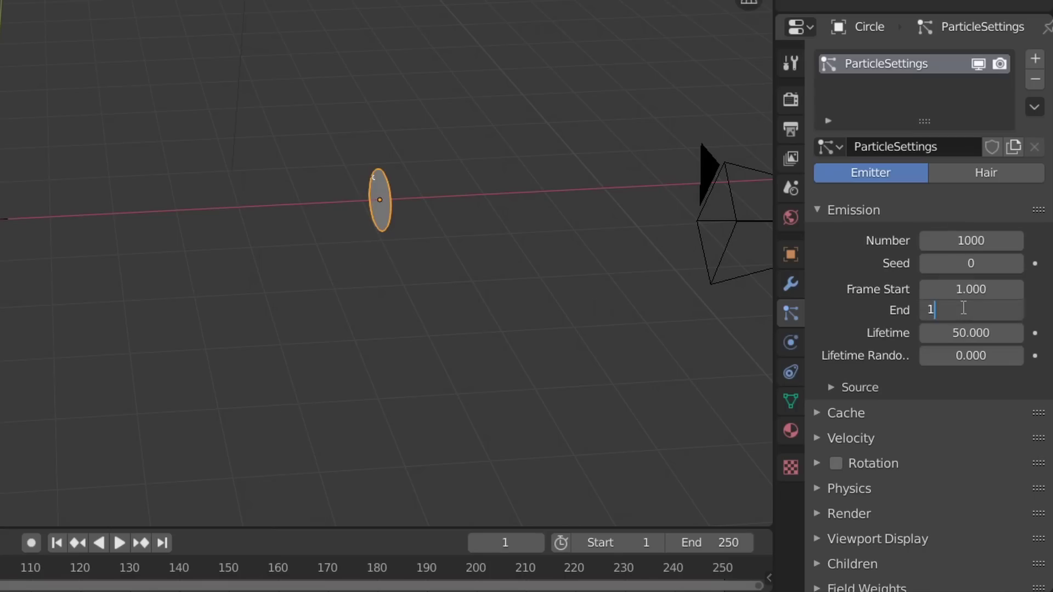
click(865, 437)
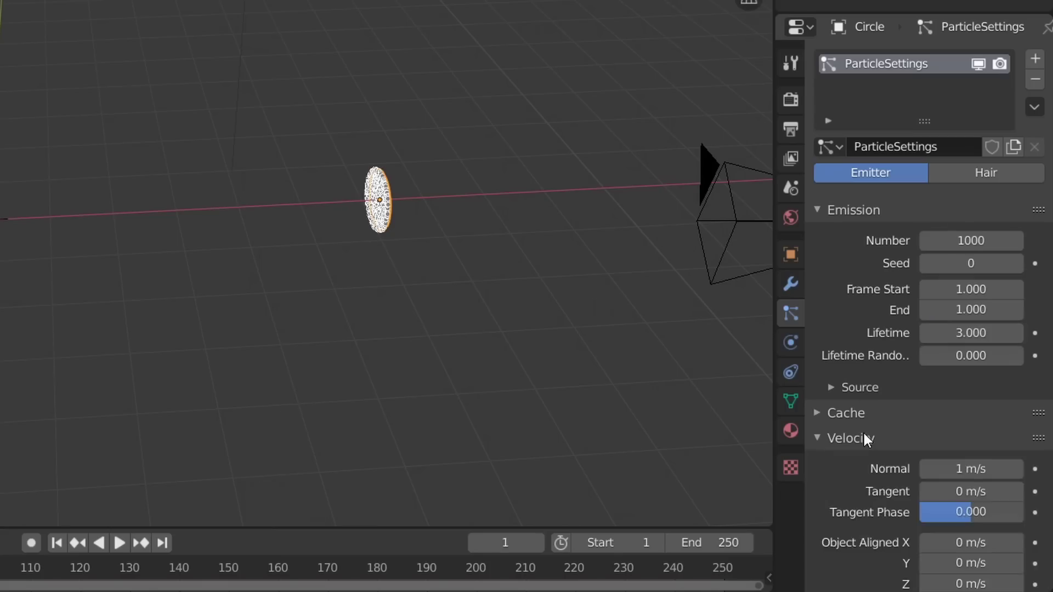
scroll(951, 390, down, 4)
click(958, 369)
text(10)
key(Return)
scroll(959, 371, down, 3)
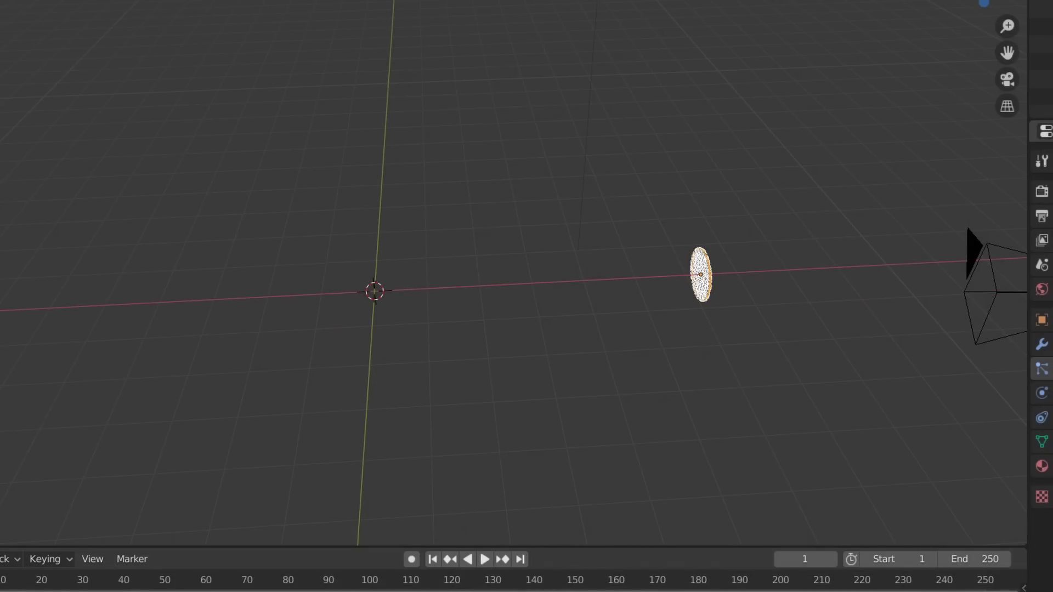
Apply the Quick Smoke effect to the circle emitter
key(F3)
text(quick)
key(Return)
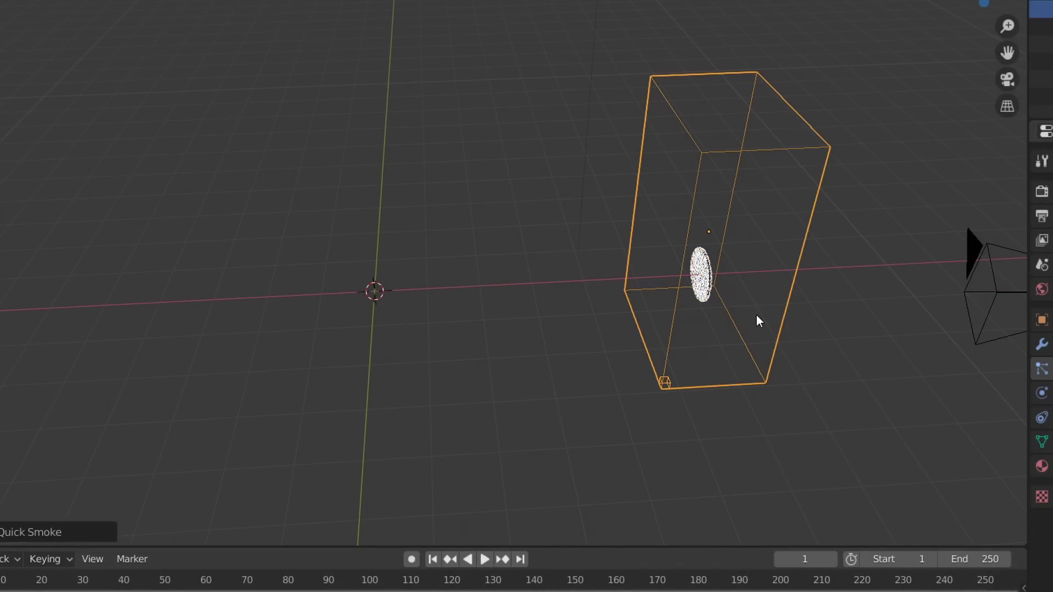
Enlarge the smoke domain in front view into a wide box reaching from beyond the circle past the world origin
key(KP_1)
key(s)
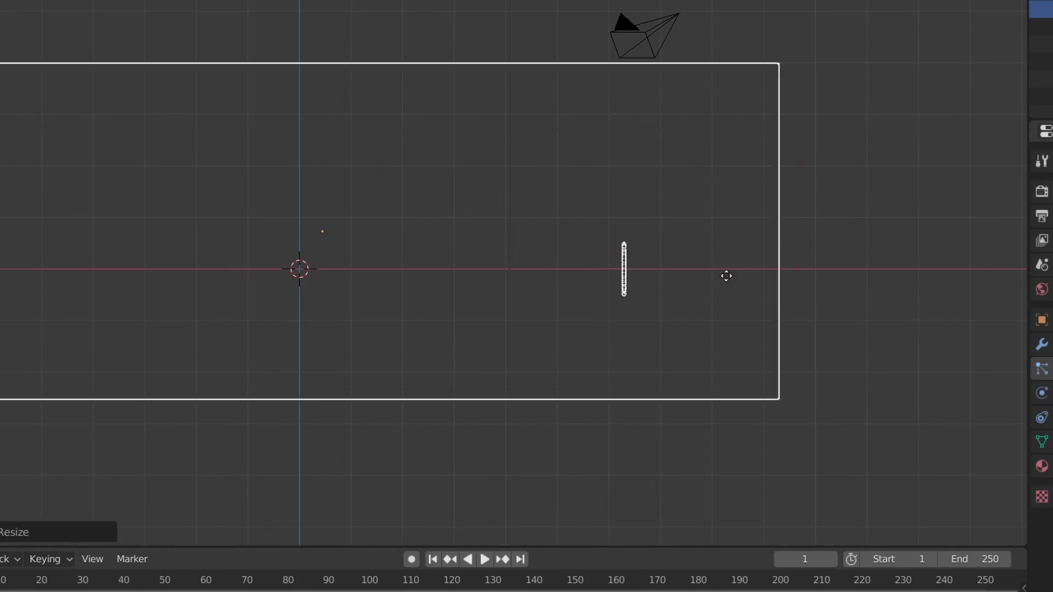
click(713, 232)
key(space)
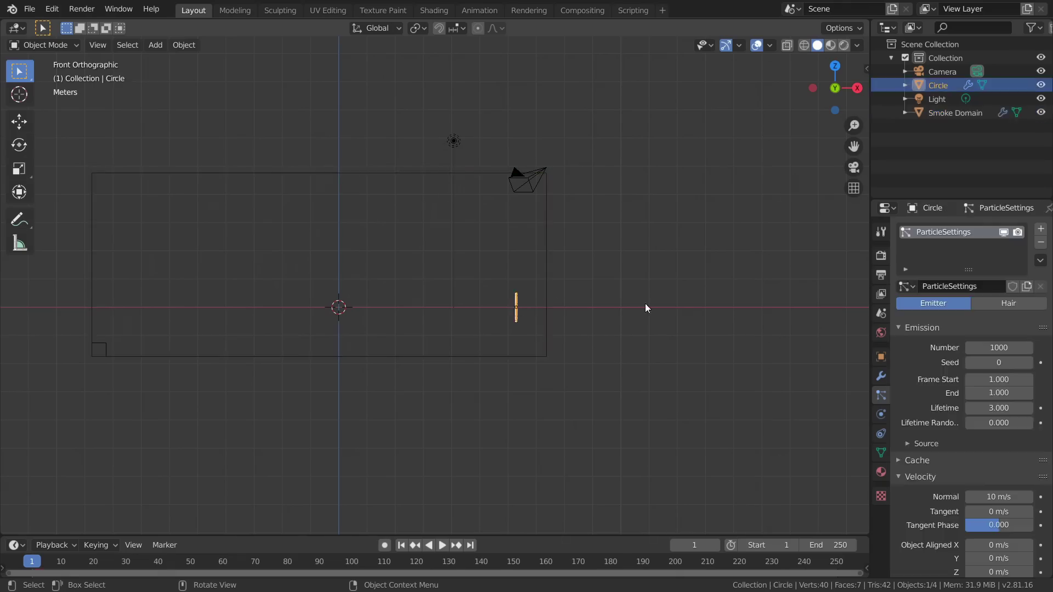
Set the circle's smoke flow source to Particle System and enable Initial Velocity
click(881, 414)
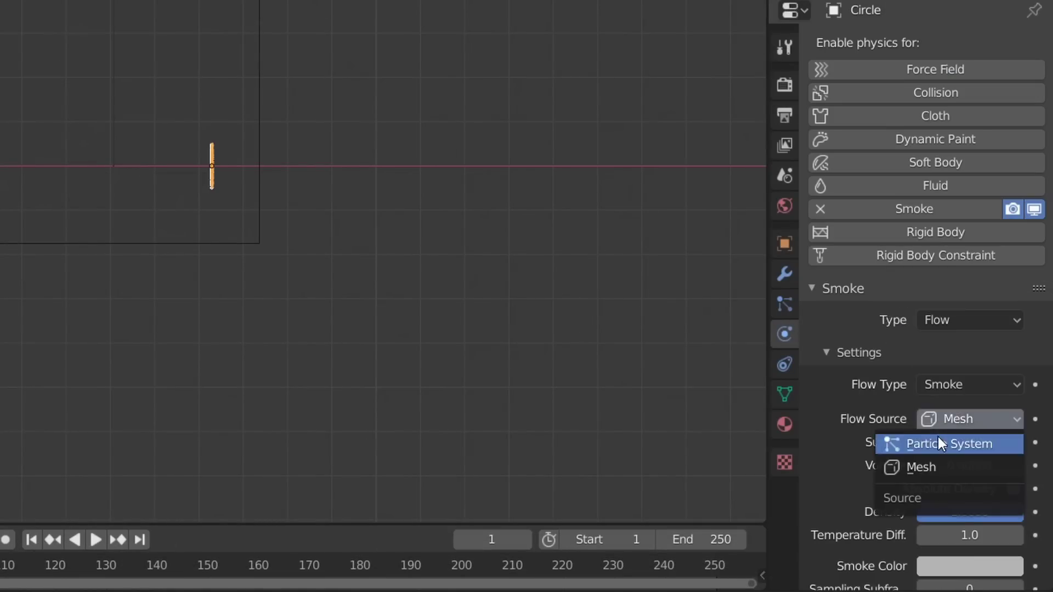
click(939, 444)
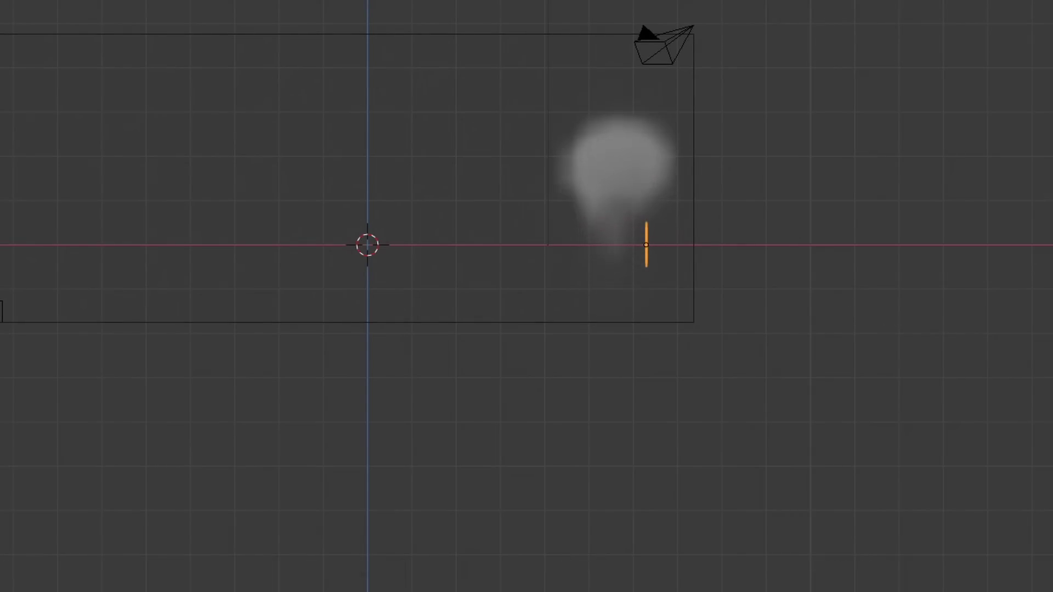
scroll(847, 305, down, 1)
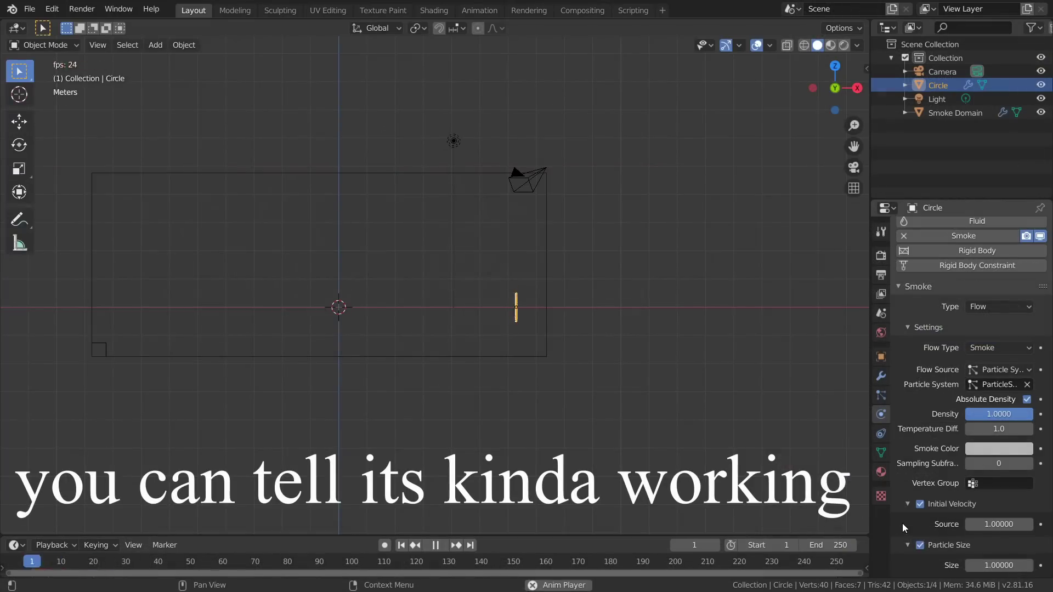
scroll(207, 179, up, 5)
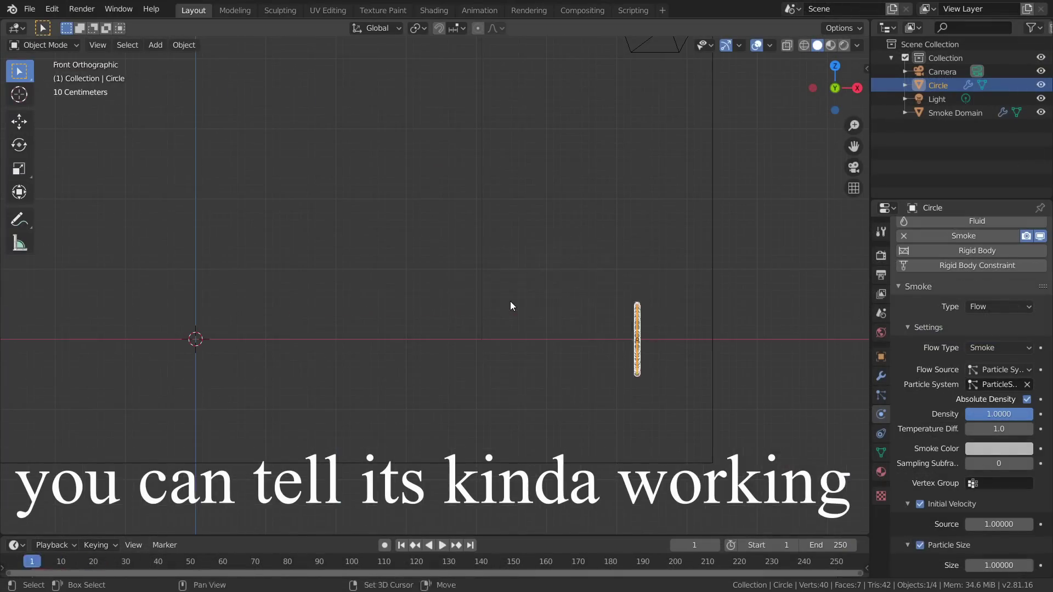
Configure the smoke domain with 120 resolution divisions and 1.5 time scale, and add a force field between the circle and the domain's nearest wall
click(712, 295)
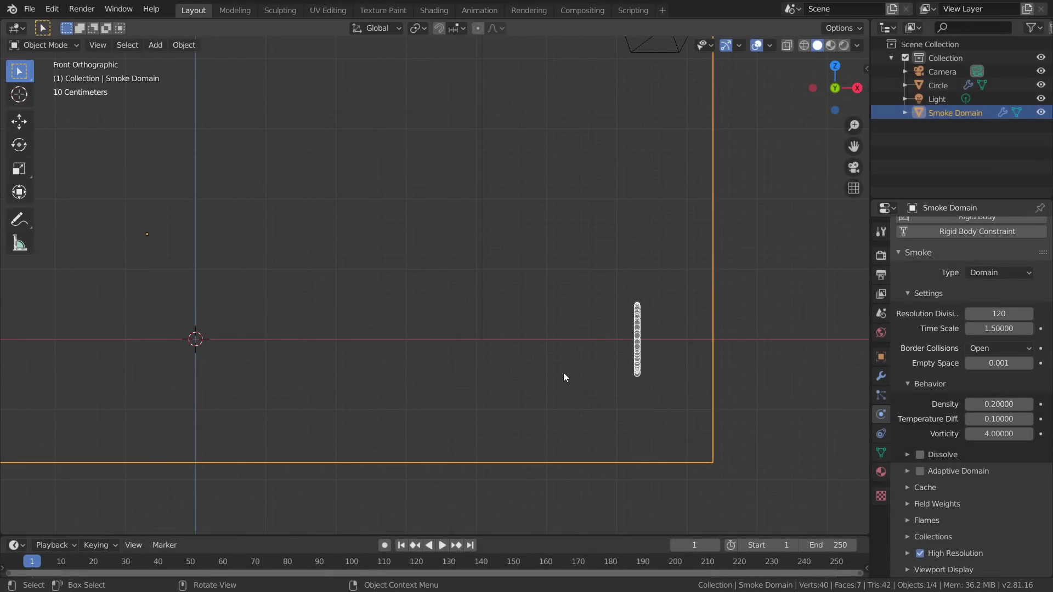
key(shift+a)
click(435, 496)
key(g)
click(577, 320)
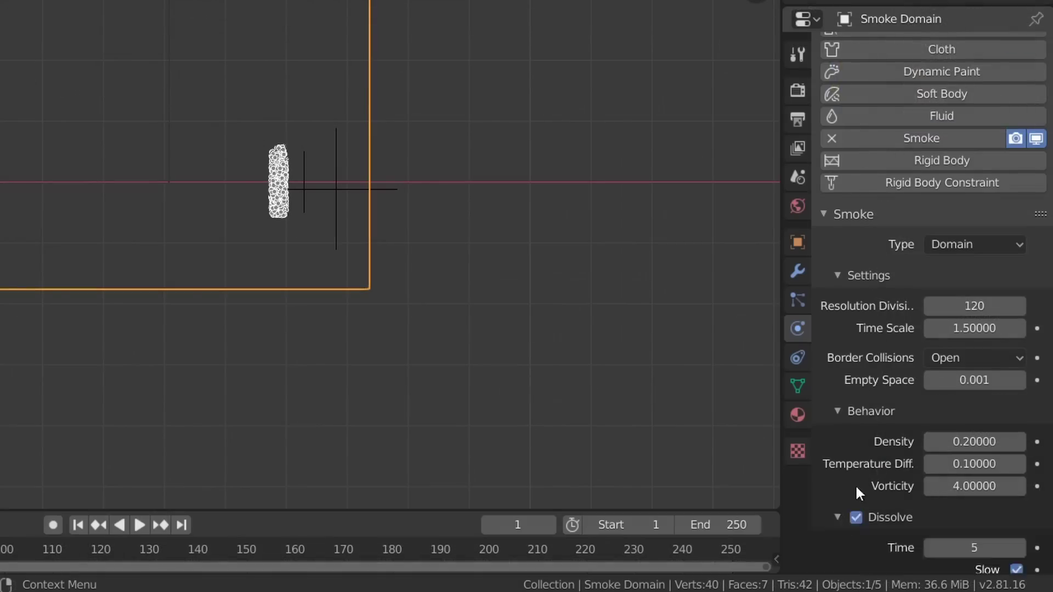
Set the smoke domain's Dissolve time to 10 and enable Adaptive Domain
scroll(860, 493, down, 5)
click(983, 416)
text(10)
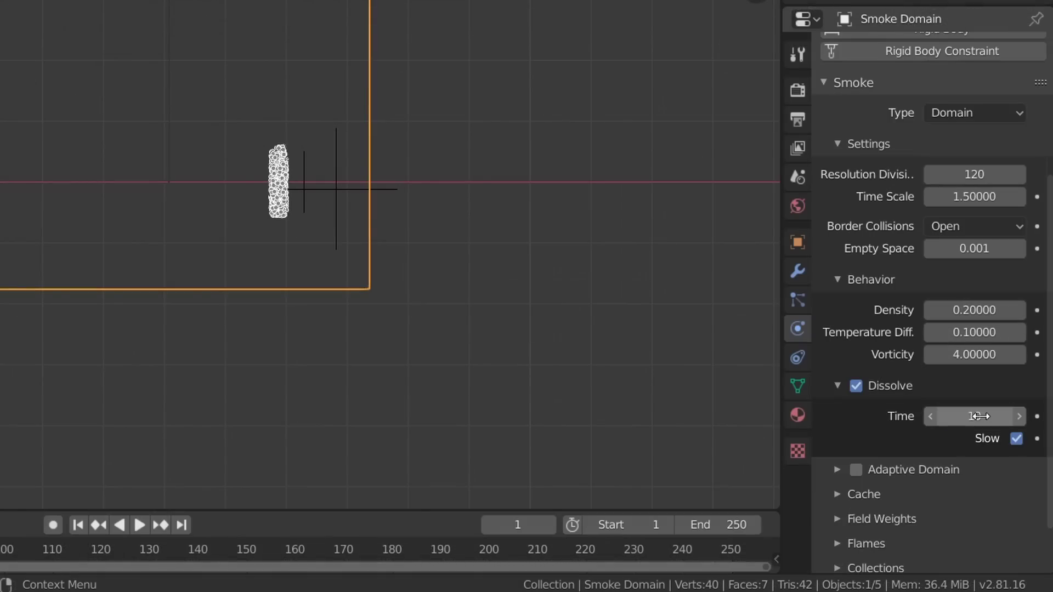
scroll(886, 423, down, 2)
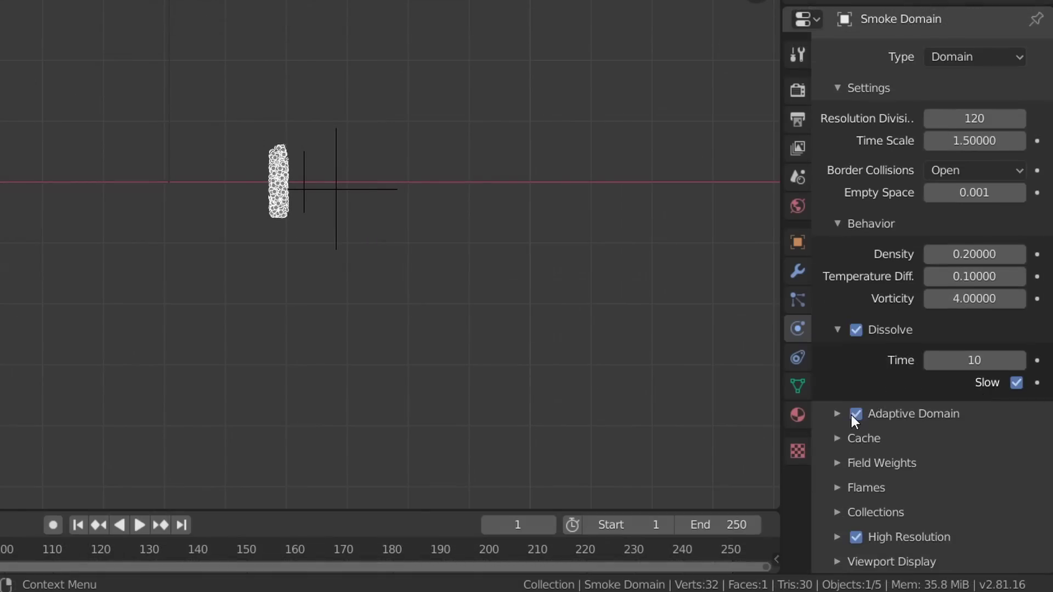
Name the smoke domain's simulation cache tutorialcache
click(848, 439)
scroll(900, 363, down, 6)
double_click(900, 363)
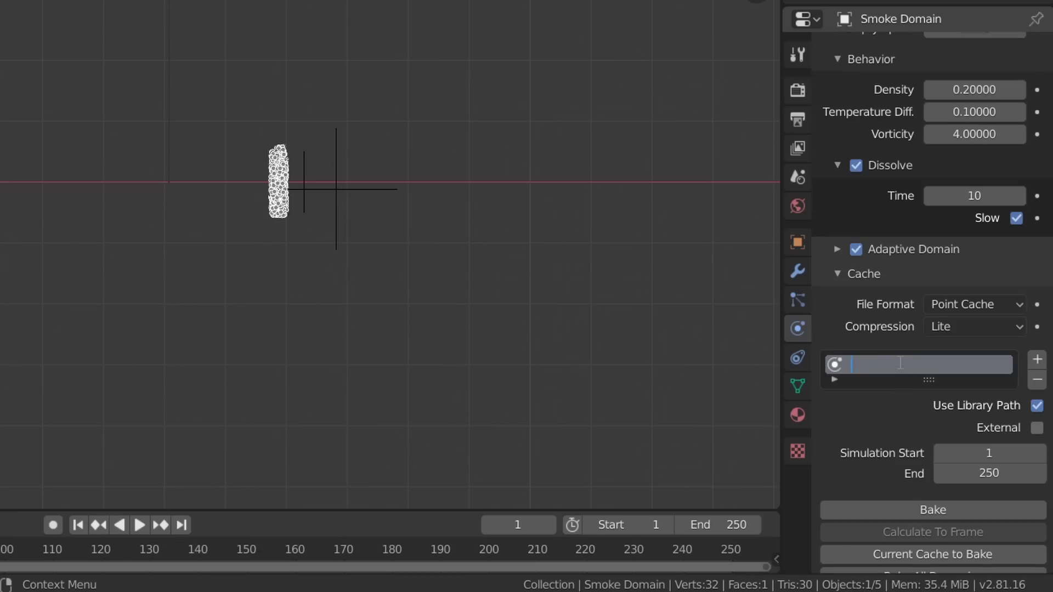
text(tutorialcache)
key(Return)
scroll(926, 412, down, 3)
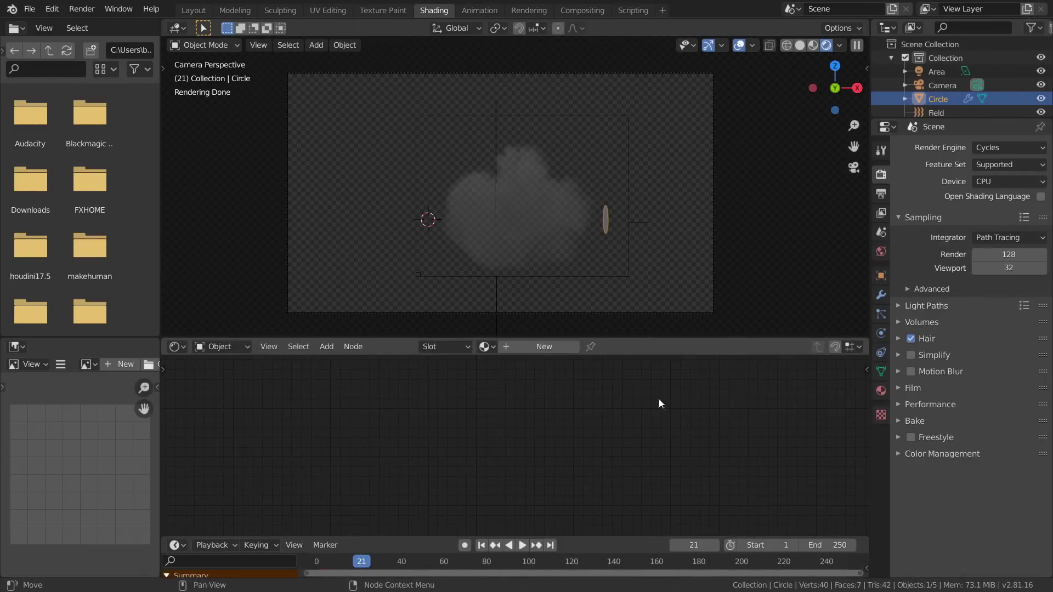
Add a Volume Info node to the smoke domain's material and connect its Density output to the Principled Volume's Density input
click(626, 269)
middle_drag(775, 446, 474, 441)
key(shift+a)
click(232, 374)
text(volu)
key(Return)
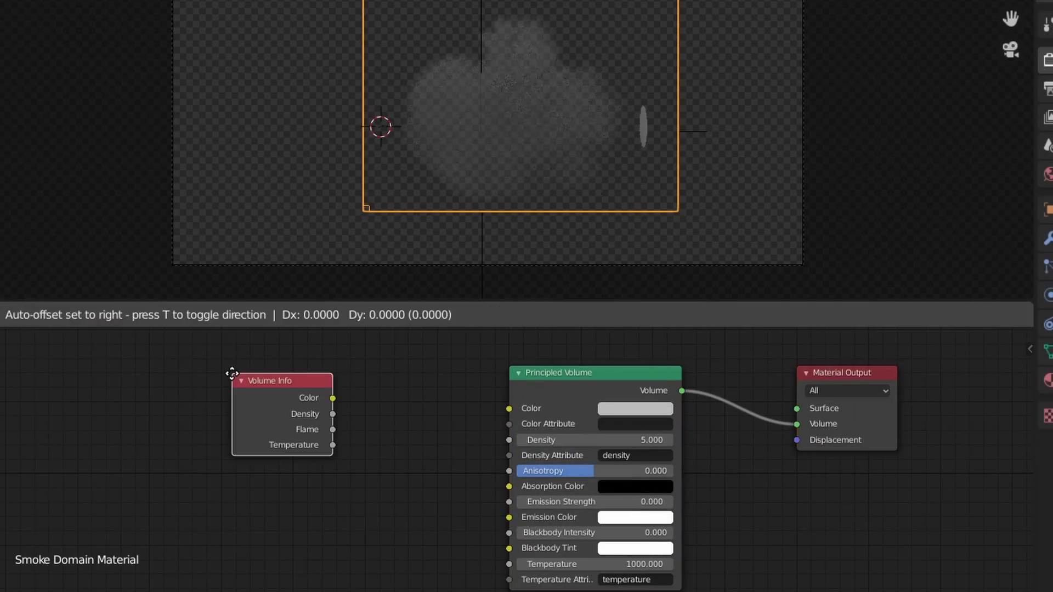
drag(521, 439, 520, 440)
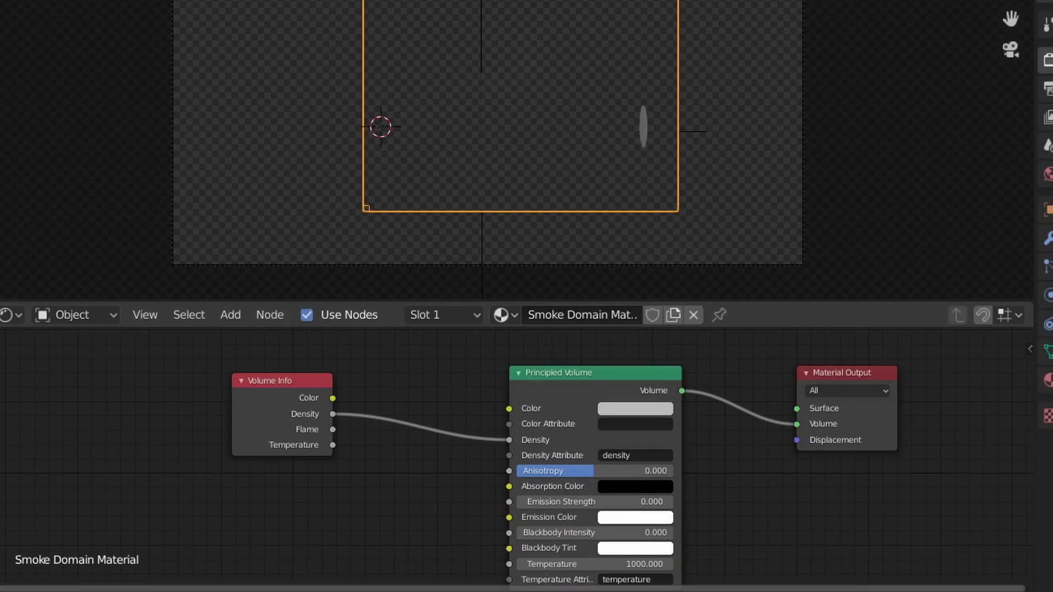
Insert a Math node set to Multiply with a value of 10 between Volume Info's Density and the Principled Volume, and play the animation
key(shift+a)
text(math)
key(Return)
click(317, 376)
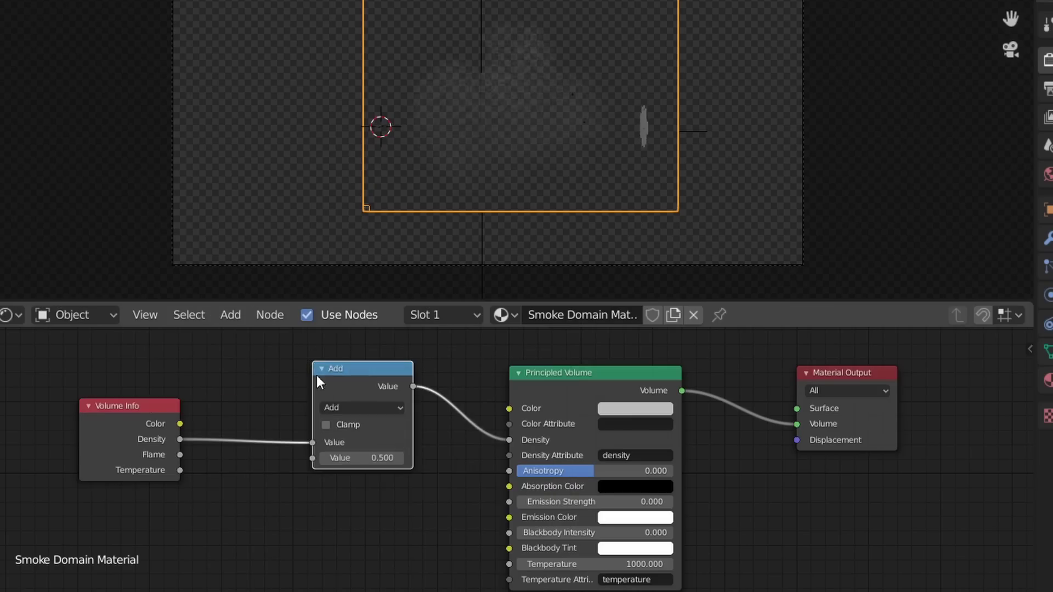
ctrl+scroll(332, 403, down, 2)
click(362, 457)
text(10)
key(Return)
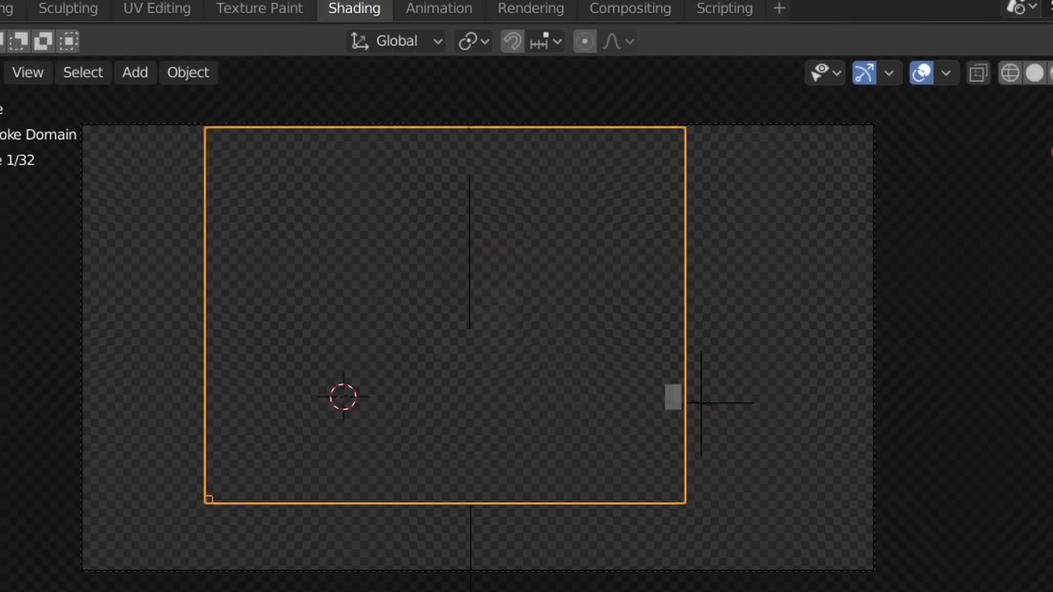
key(space)
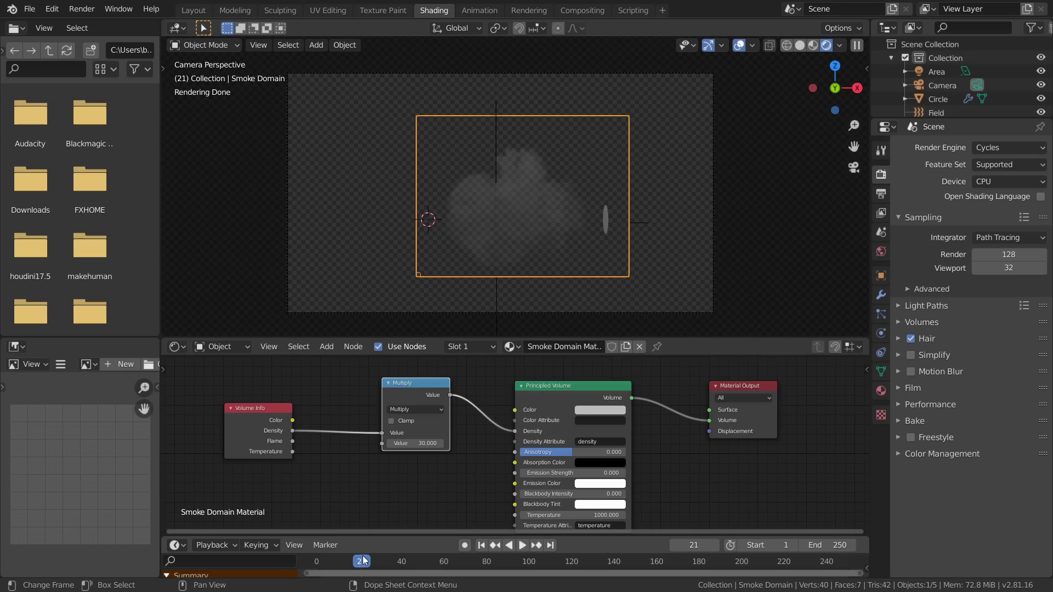
Enable automatic packing of external data into the .blend file, and archive the SmokeTutorial file together with its blendcache folder
click(881, 194)
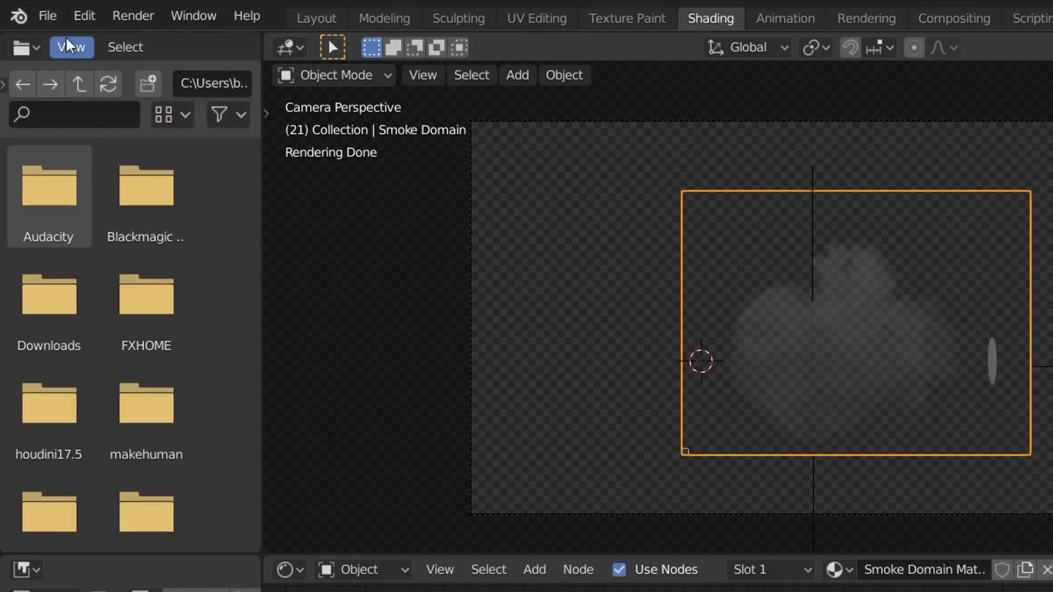
click(48, 15)
mouse_move(249, 386)
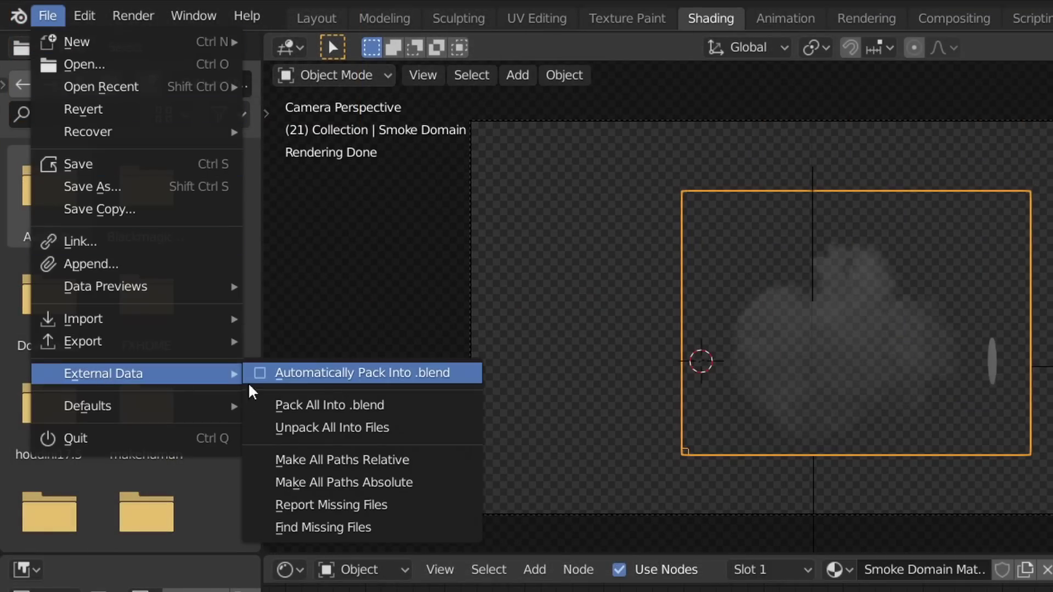
click(304, 381)
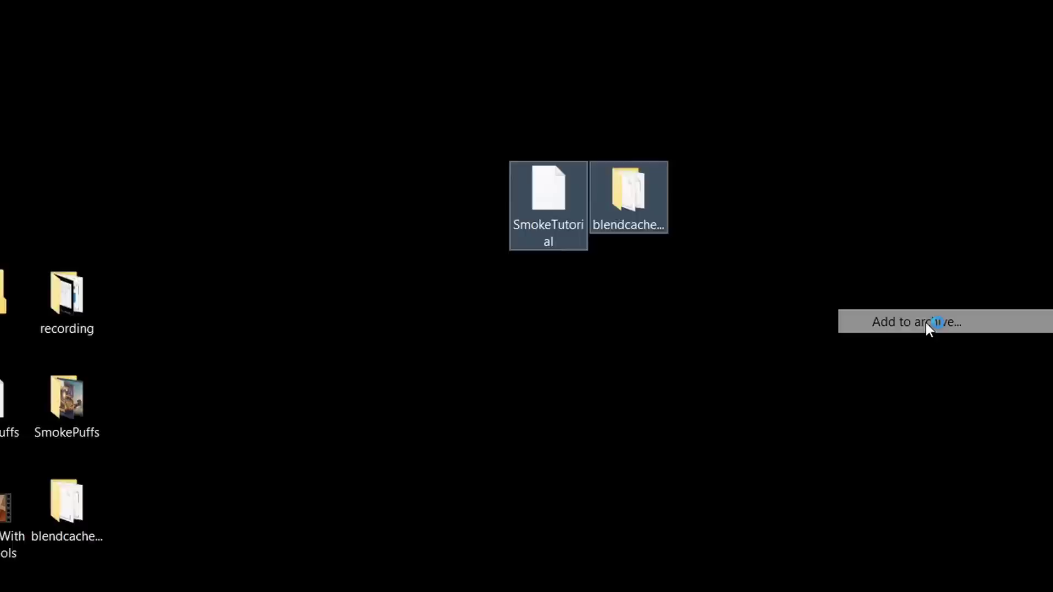
click(926, 322)
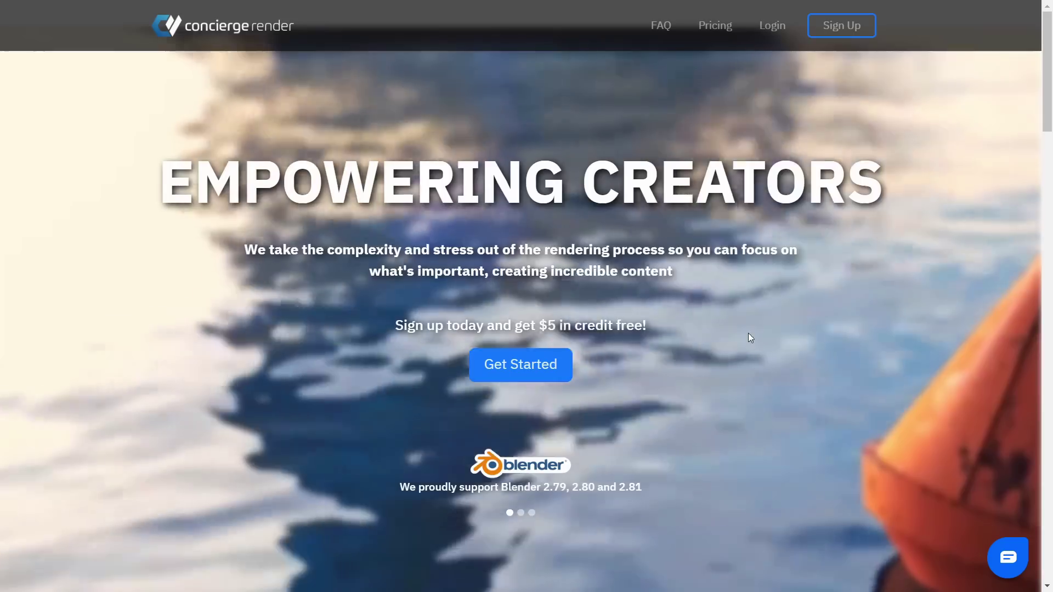
Sign in to the Concierge Render website and upload the smoke tutorial archive to its file manager
click(773, 25)
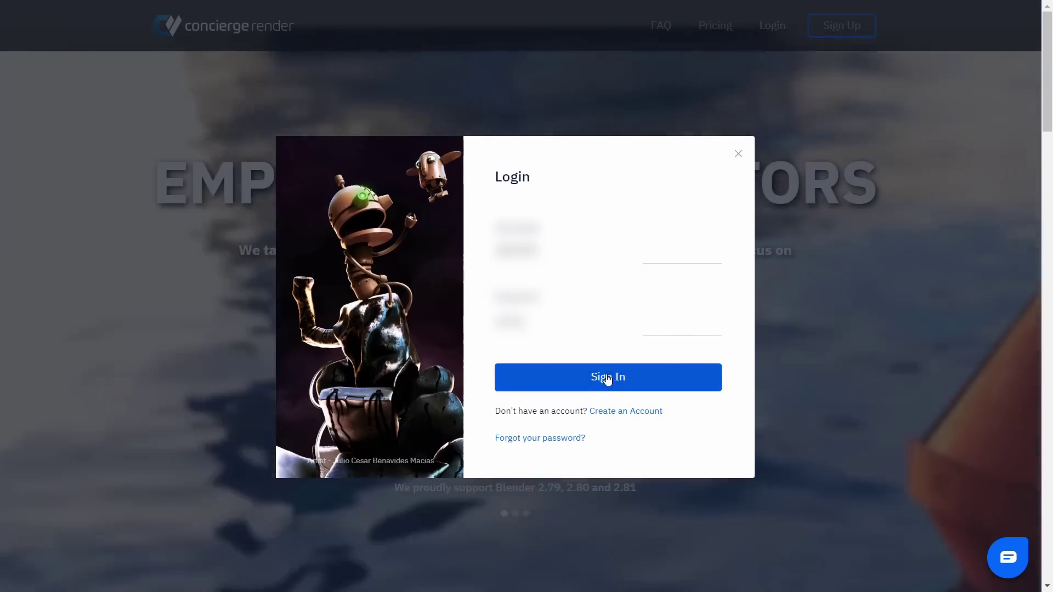
click(606, 378)
click(323, 20)
click(189, 174)
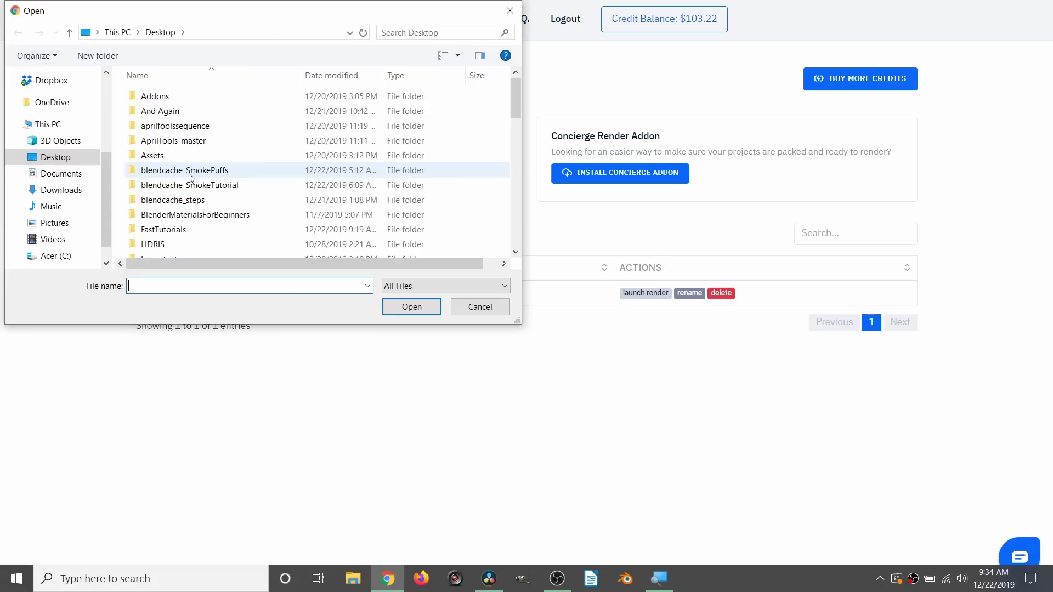
text(smoke)
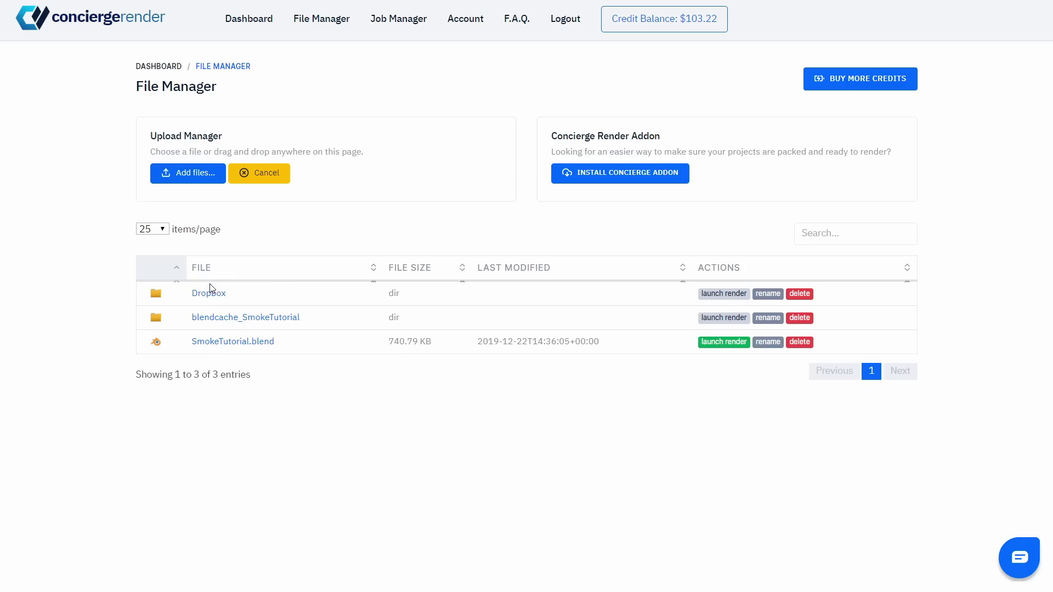
Launch a render of SmokeTutorial.blend with start frame 1 and open the render job overview
click(718, 342)
click(459, 44)
click(518, 82)
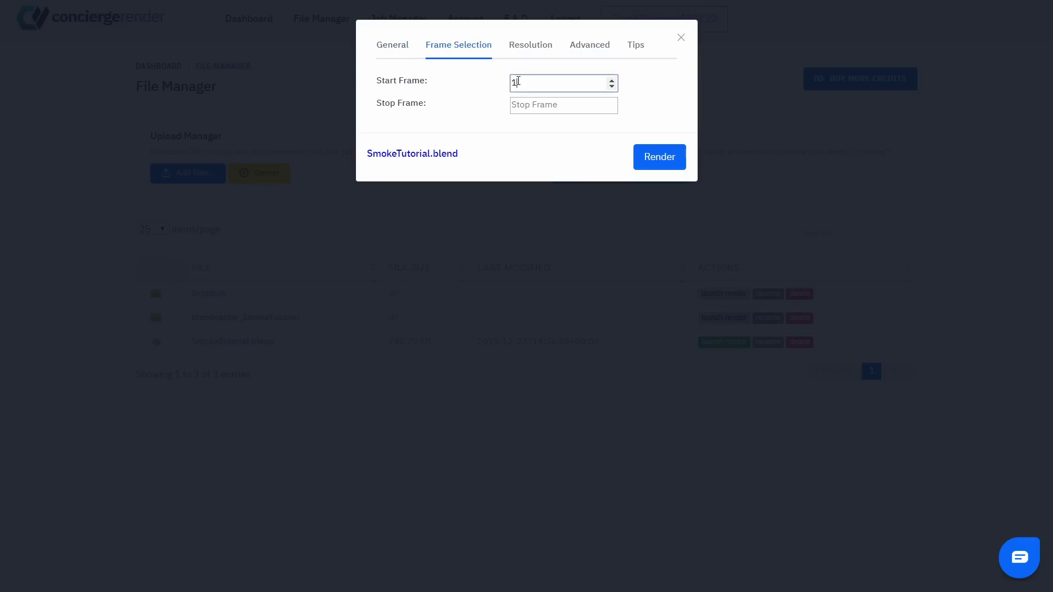
click(659, 152)
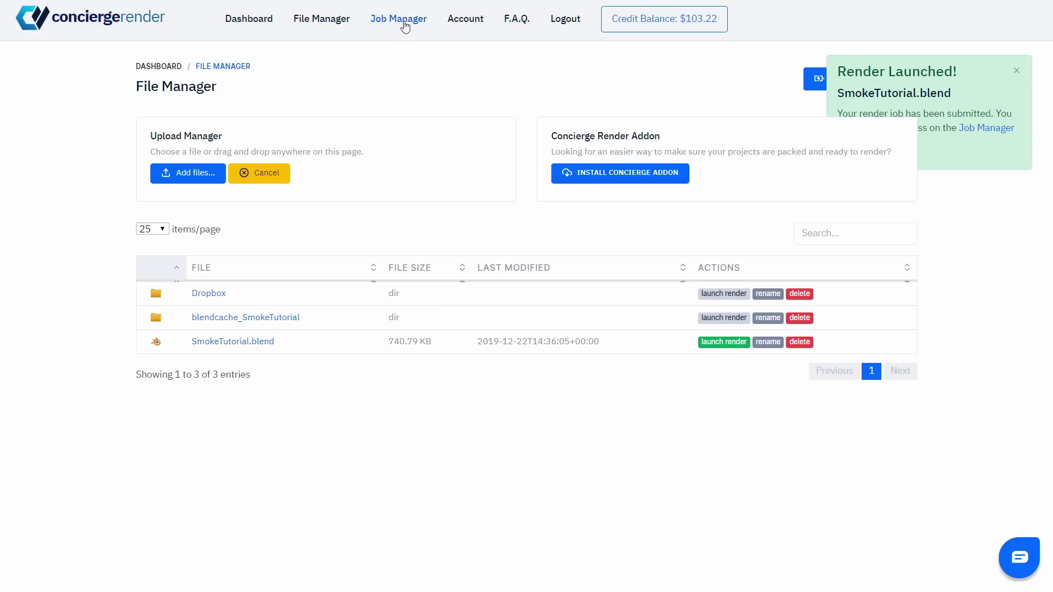
click(404, 25)
click(755, 181)
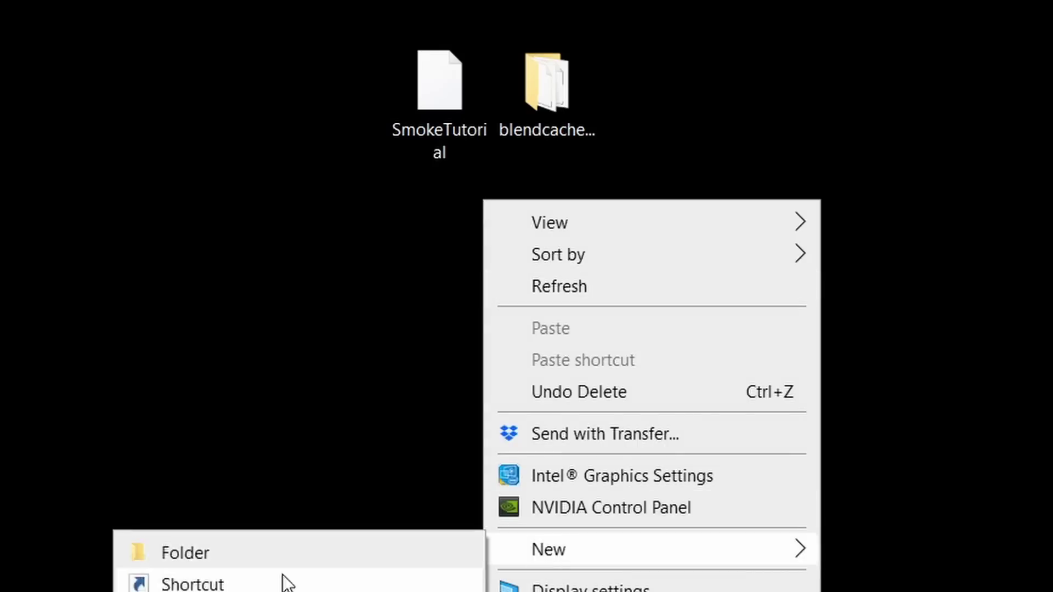
Create a desktop folder named SmokeTutorialDropbox and move the SmokeTutorial file and its blendcache folder into it
click(267, 554)
text(SmokeTutorialDropbox)
drag(378, 159, 598, 47)
drag(553, 96, 555, 221)
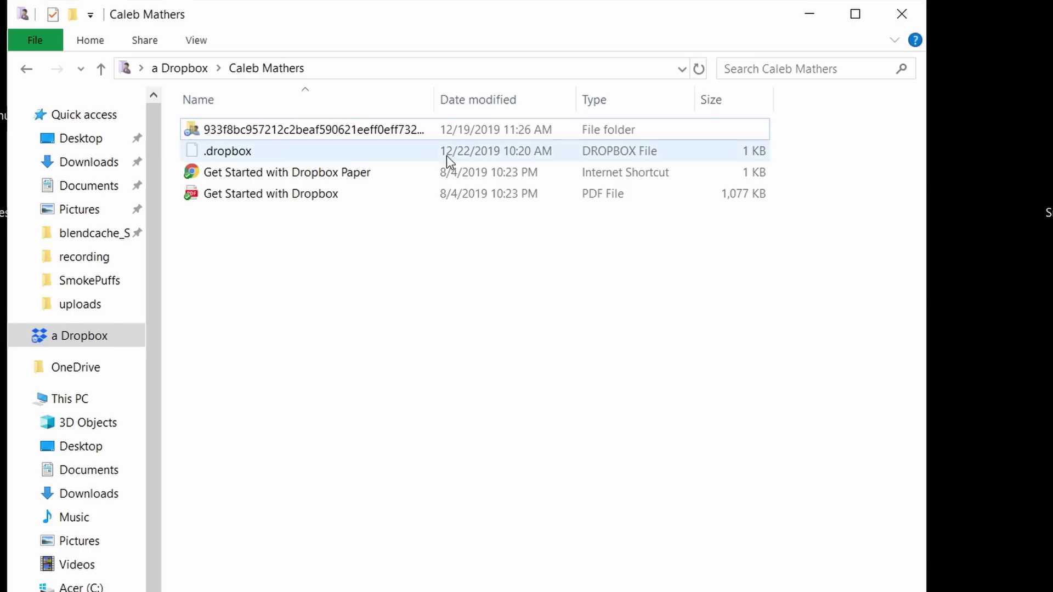
Move the SmokeTutorialDropbox folder into the uploads folder of the shared render folder in Dropbox
double_click(454, 131)
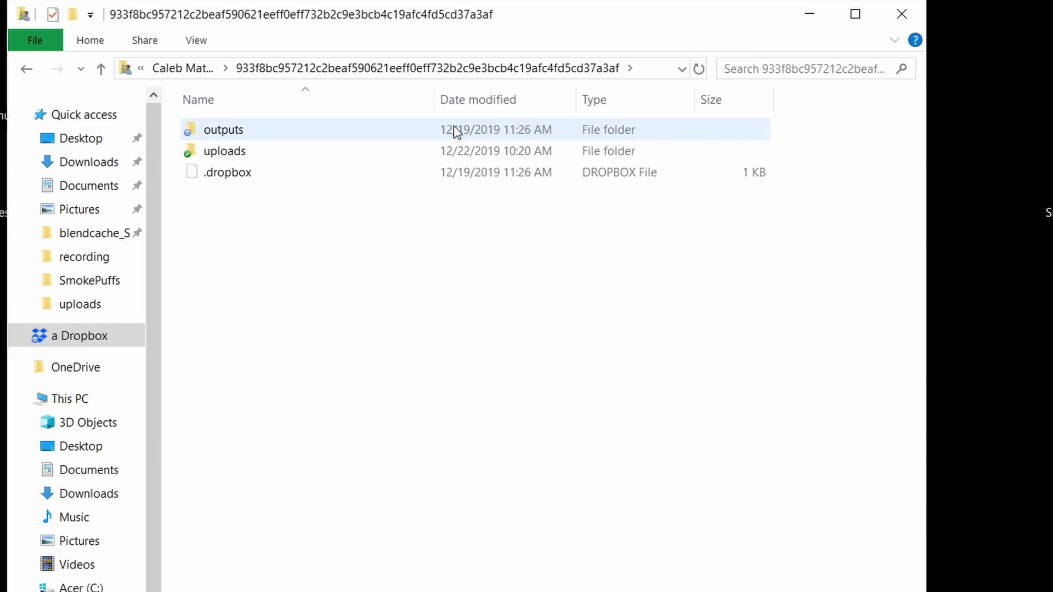
double_click(384, 153)
drag(472, 224, 503, 211)
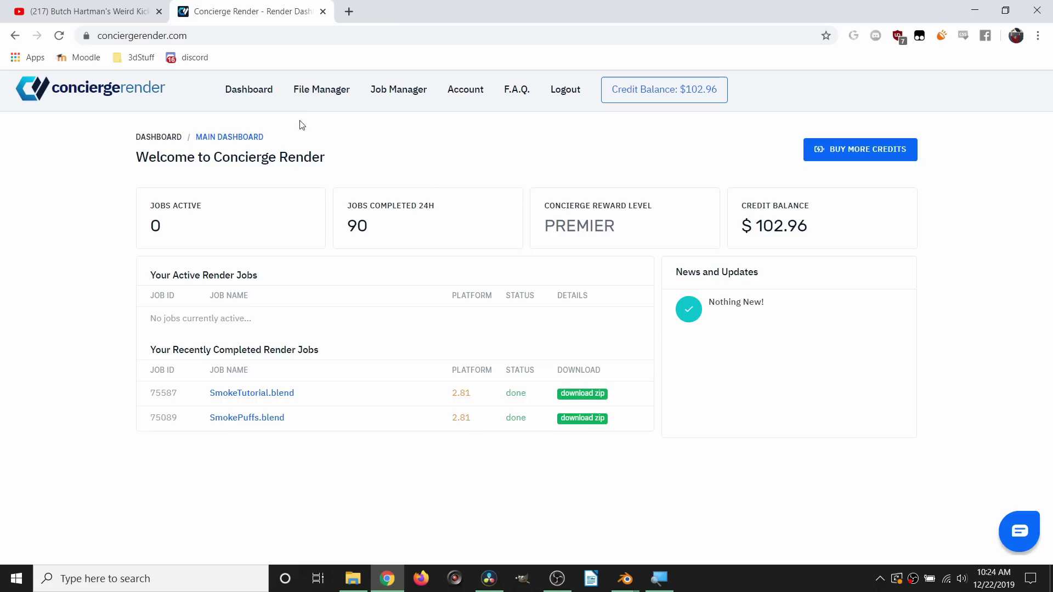
Switch to the Concierge Render website and launch a render of SmokeTutorial.blend from its Dropbox/SmokeTutorialDropbox directory
click(310, 92)
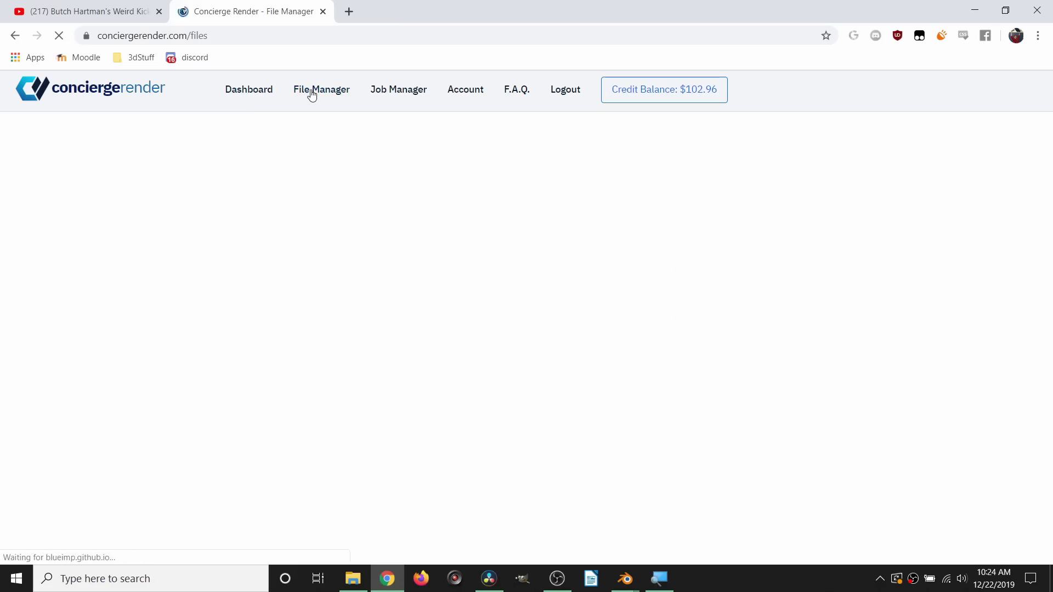
click(236, 366)
click(251, 387)
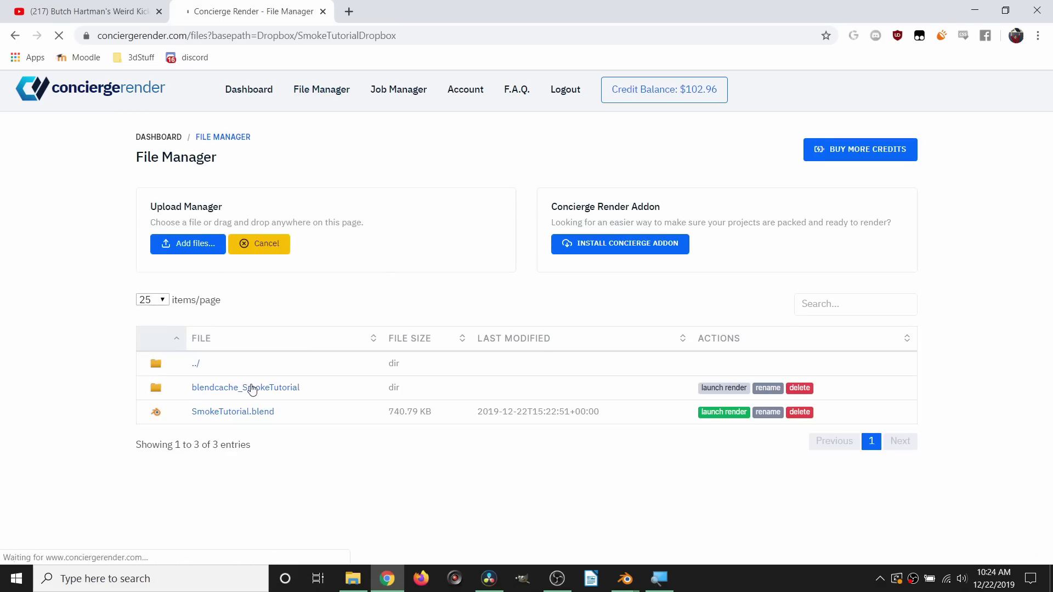
click(723, 412)
click(457, 113)
click(659, 227)
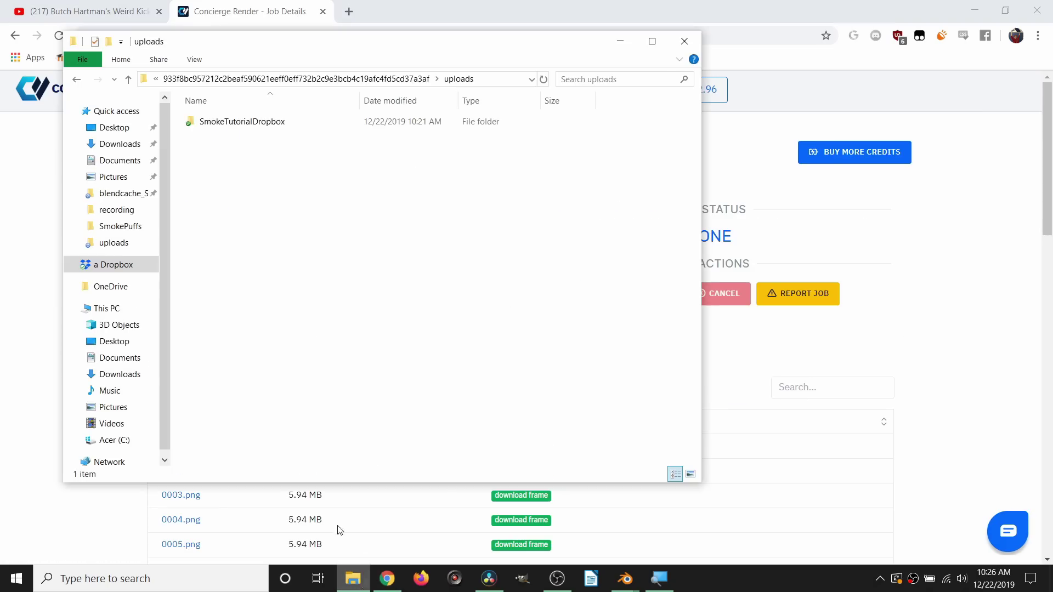
Browse the shared Dropbox folder's outputs to the SmokeTutorial job under blender/2.81 and open rendered frame 0016
key(alt+Up)
double_click(222, 117)
double_click(221, 121)
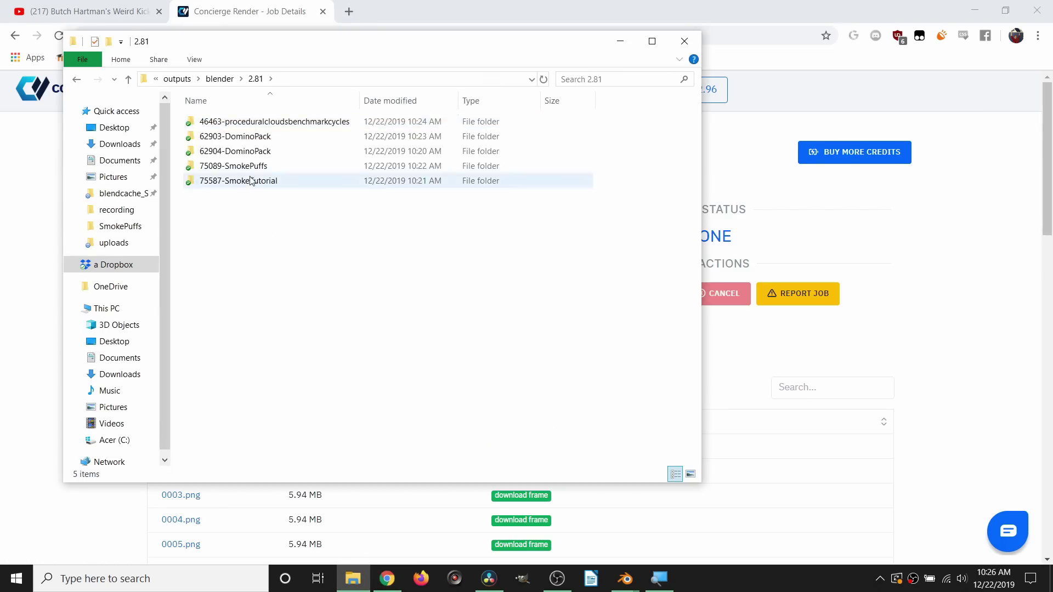
double_click(251, 181)
scroll(262, 163, down, 3)
scroll(297, 152, up, 1)
double_click(289, 108)
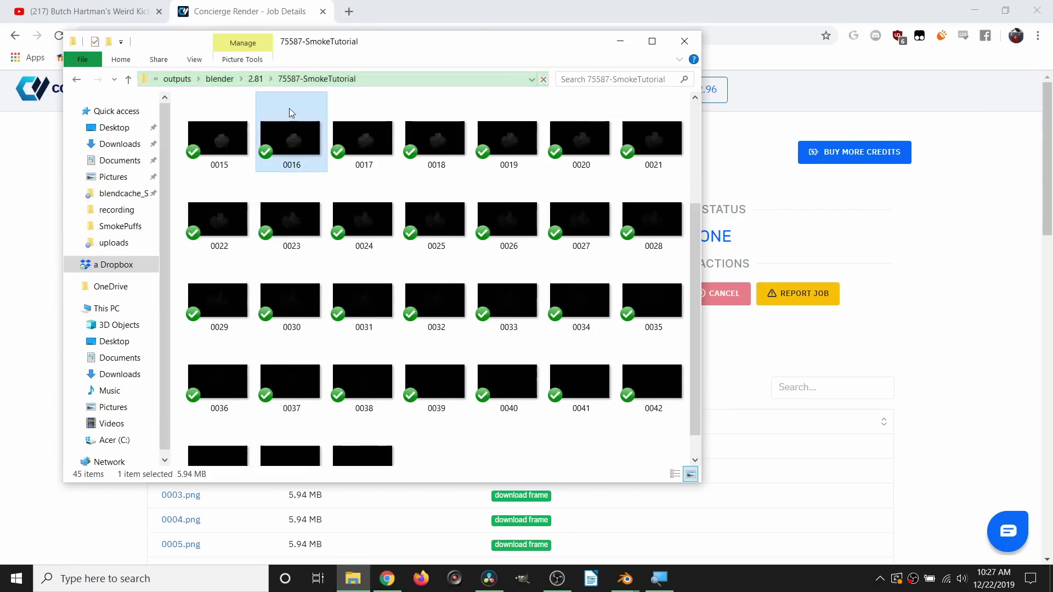